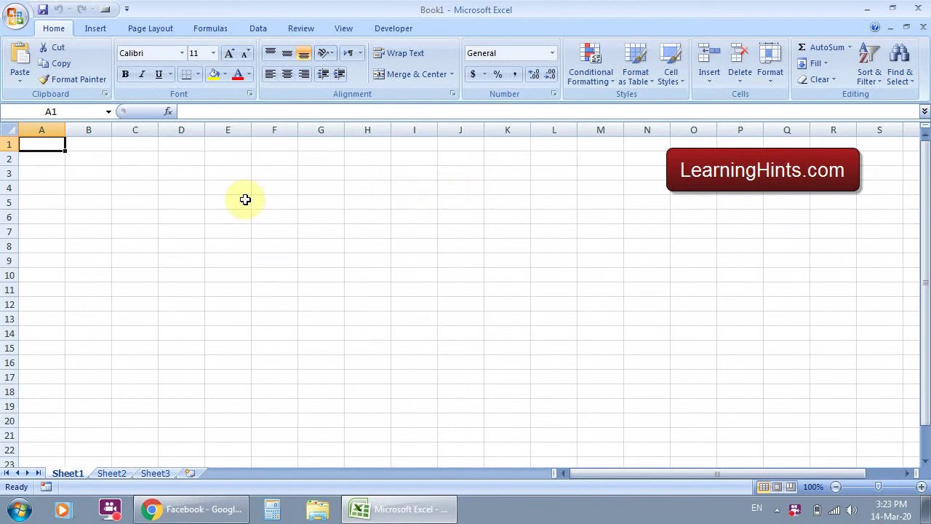
Enter the header Name in cell B2
{"action": "left_click", "coordinate": [90, 159]}
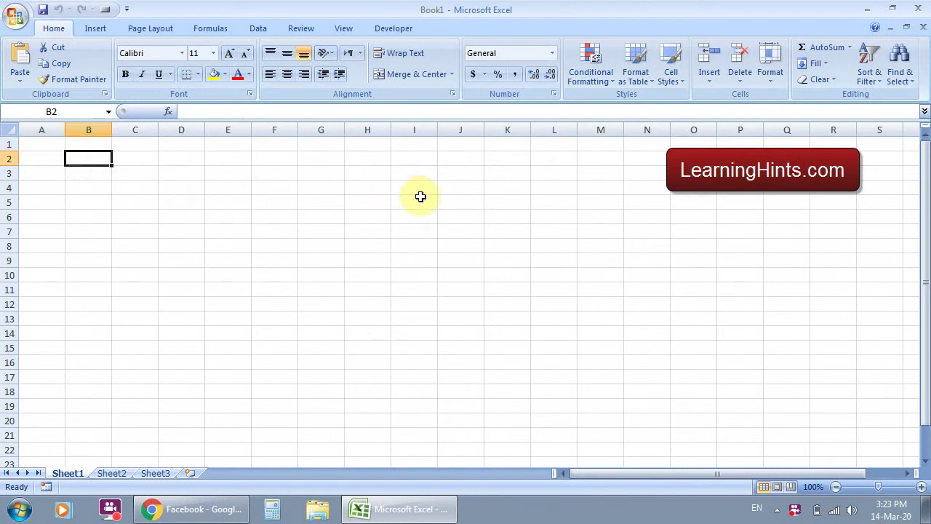
{"action": "key", "text": "Up"}
{"action": "key", "text": "Down"}
{"action": "type", "text": "Nam"}
{"action": "key", "text": "Tab"}
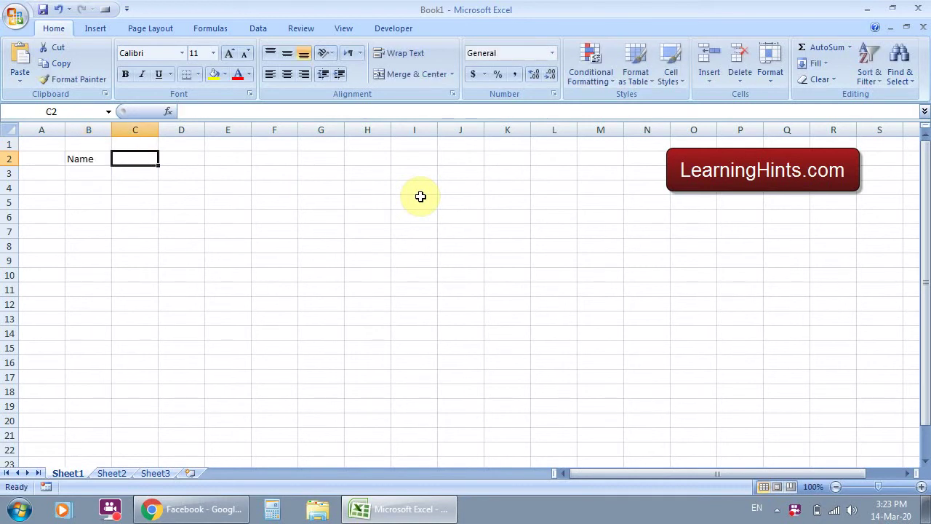
Enter the headers Subject1, Subject2 and Subject3 in cells C2 to E2
{"action": "type", "text": "Sube"}
{"action": "key", "text": "ctrl+Return"}
{"action": "type", "text": "Su"}
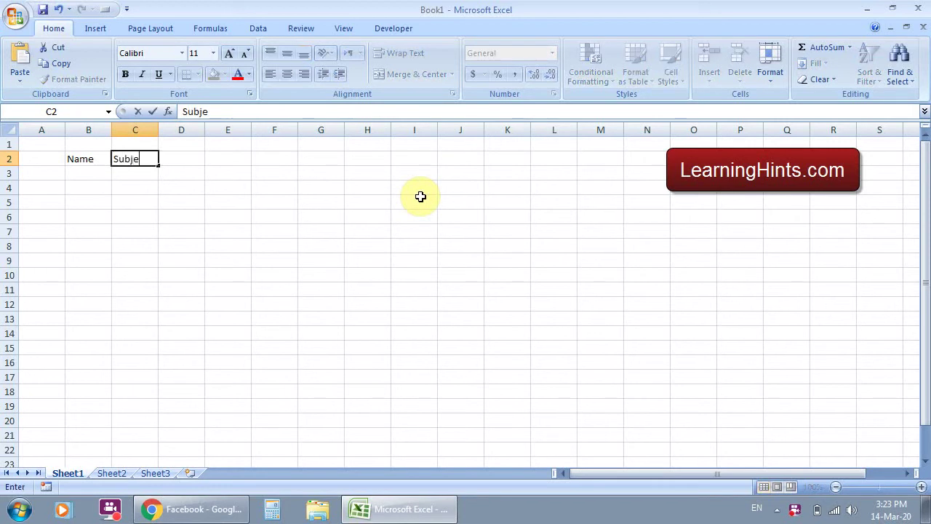
{"action": "key", "text": "Tab"}
{"action": "type", "text": "S"}
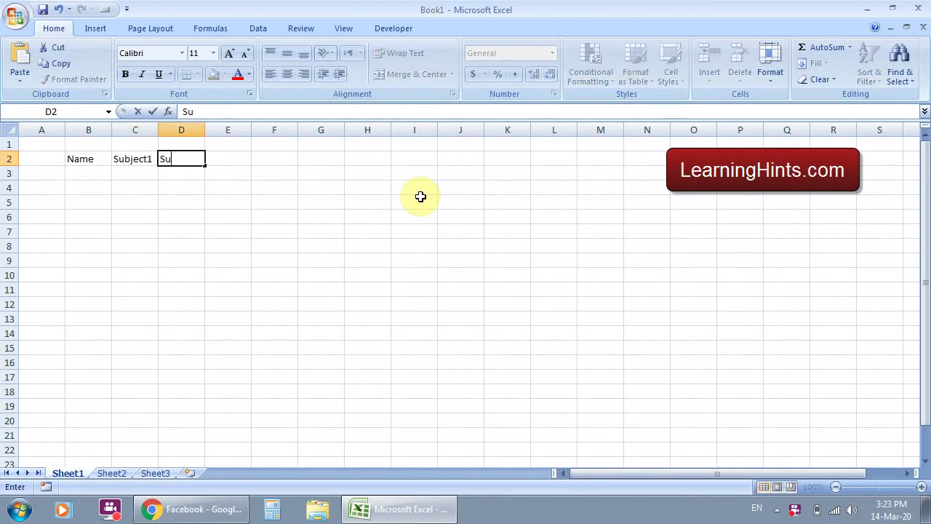
{"action": "type", "text": "ubject2"}
{"action": "key", "text": "Tab"}
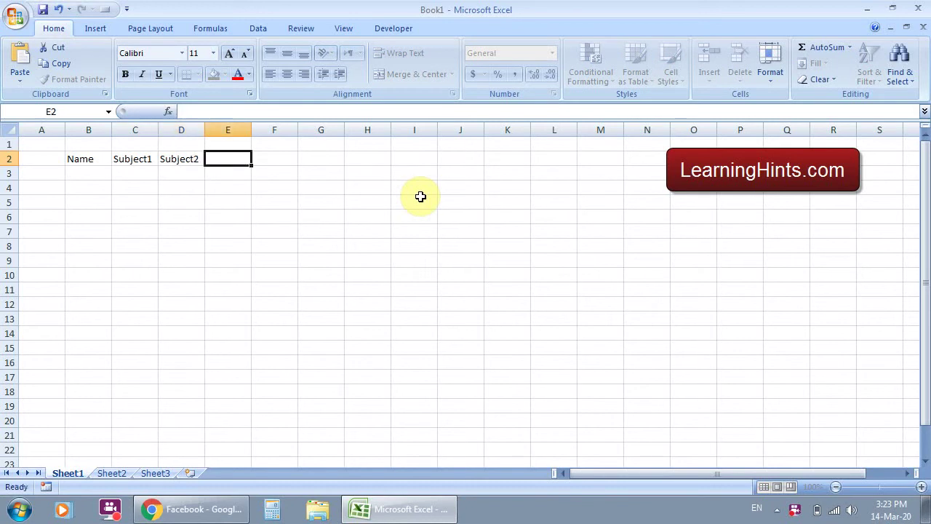
{"action": "type", "text": "Subject3"}
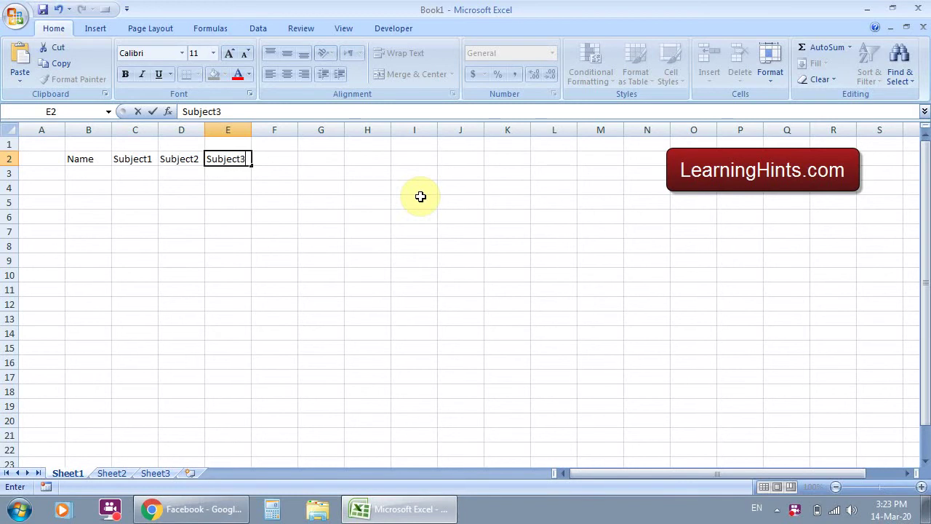
{"action": "key", "text": "Tab"}
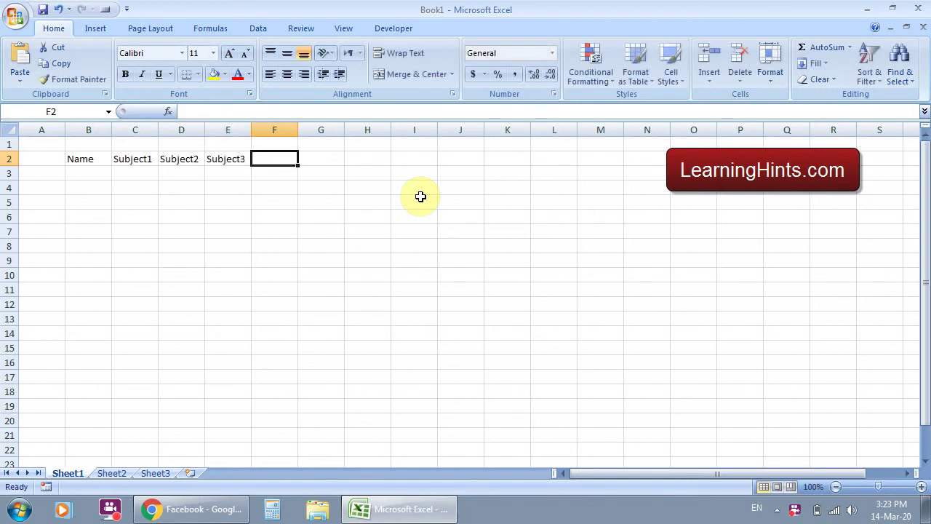
Enter the headers Total in F2 and Percentage in G2
{"action": "left_click_drag", "start_coordinate": [877, 486], "coordinate": [885, 486]}
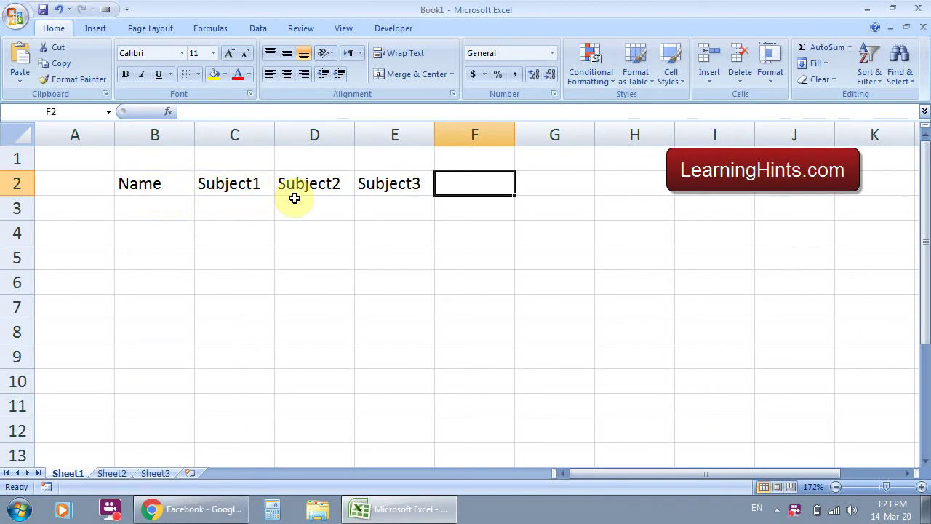
{"action": "type", "text": "Total"}
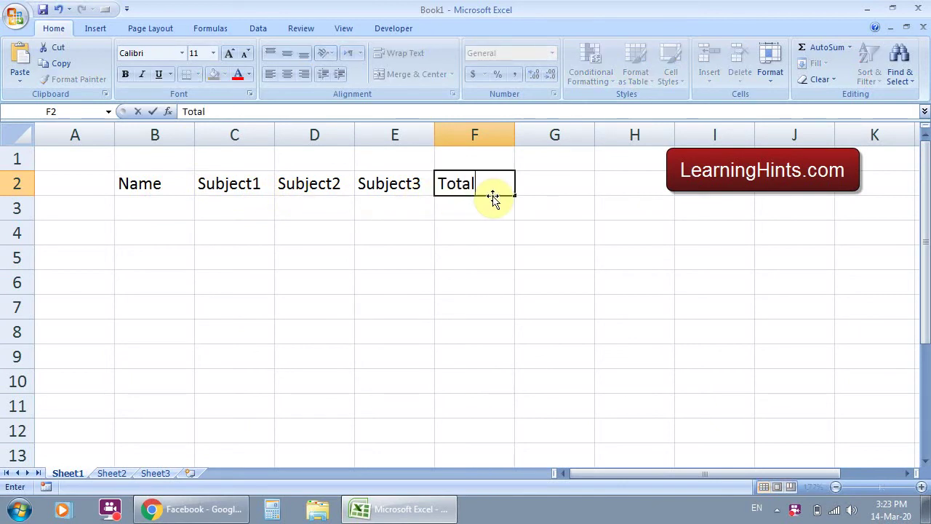
{"action": "key", "text": "Tab"}
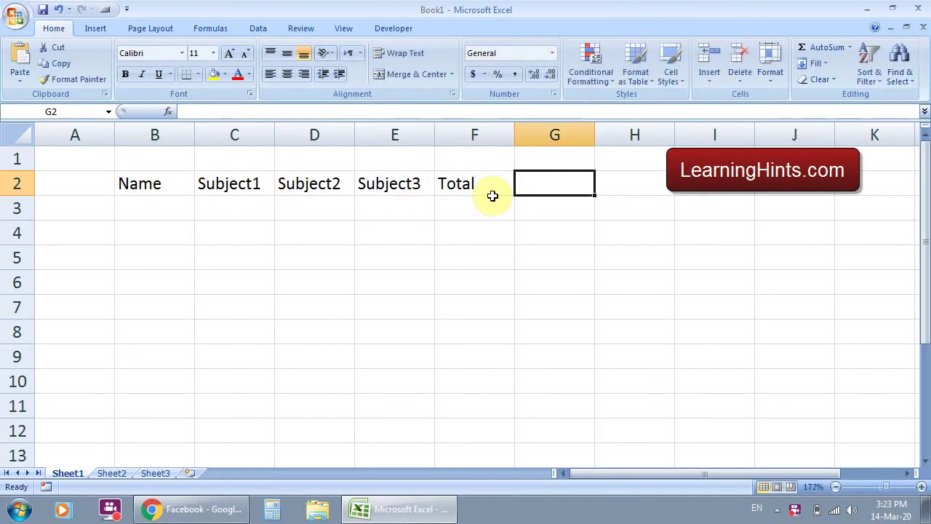
{"action": "type", "text": "Perc"}
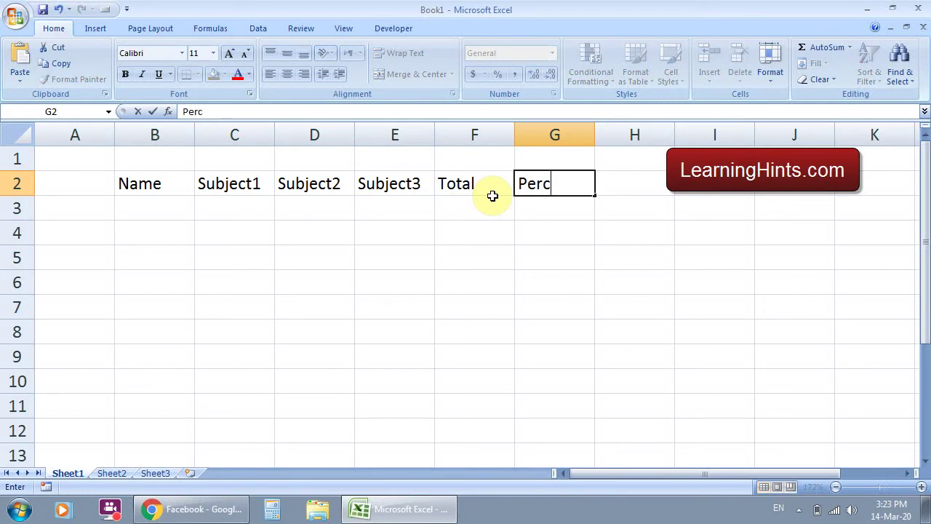
{"action": "type", "text": "entage"}
{"action": "key", "text": "Return"}
Fill the header cells B2 to G2 with yellow
{"action": "key", "text": "Left"}
{"action": "key", "text": "Left"}
{"action": "key", "text": "Left"}
{"action": "key", "text": "Left"}
{"action": "key", "text": "Up"}
{"action": "key", "text": "Left"}
{"action": "key", "text": "shift+Right"}
{"action": "key", "text": "shift+Right"}
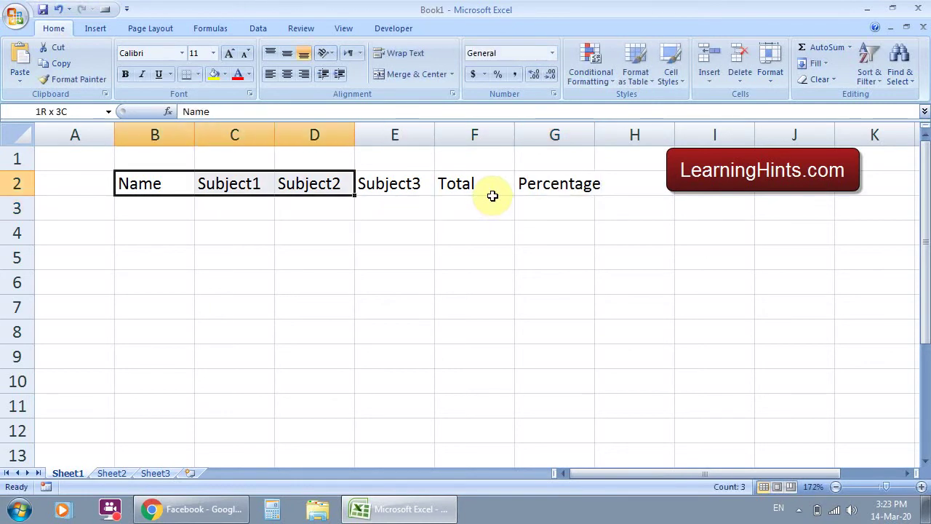
{"action": "key", "text": "shift+Right"}
{"action": "key", "text": "shift+Right"}
{"action": "key", "text": "shift+Right"}
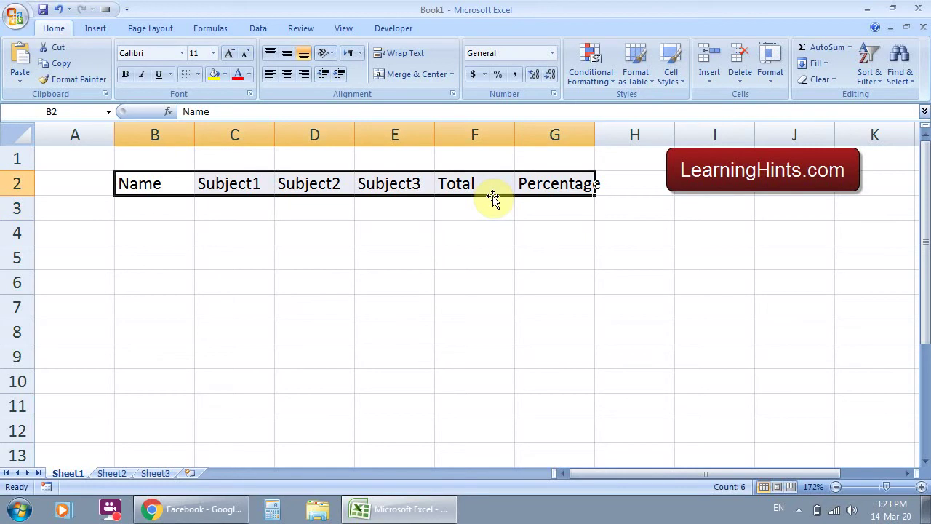
{"action": "left_click", "coordinate": [214, 74]}
Widen columns B to G so the headers fit comfortably, and narrow the empty column A
{"action": "left_click_drag", "start_coordinate": [594, 137], "coordinate": [607, 135]}
{"action": "left_click_drag", "start_coordinate": [515, 135], "coordinate": [527, 135]}
{"action": "left_click_drag", "start_coordinate": [434, 134], "coordinate": [442, 135]}
{"action": "left_click_drag", "start_coordinate": [355, 135], "coordinate": [362, 134]}
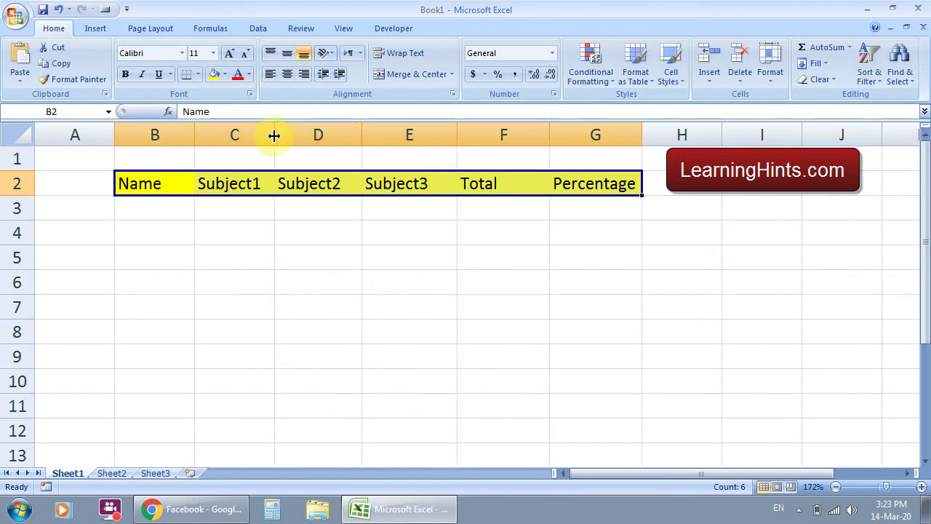
{"action": "left_click_drag", "start_coordinate": [275, 134], "coordinate": [278, 134]}
{"action": "left_click_drag", "start_coordinate": [194, 135], "coordinate": [198, 135]}
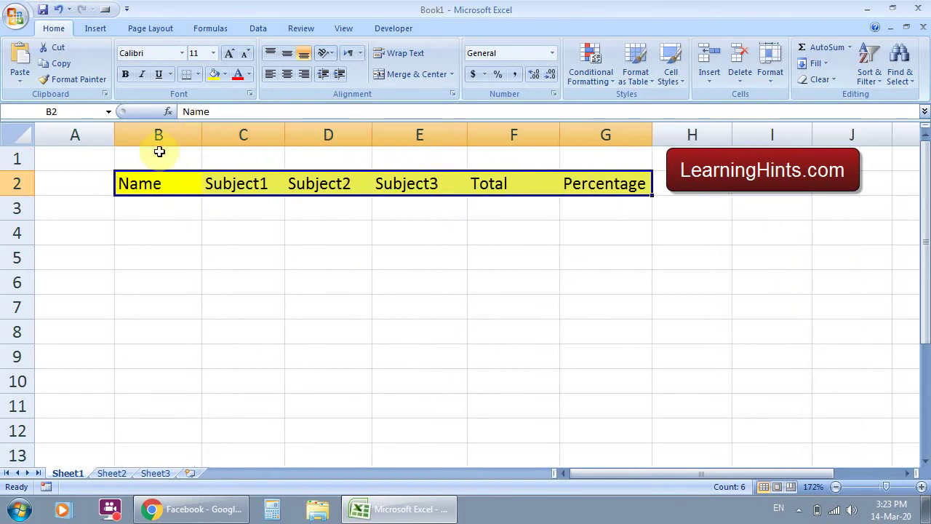
{"action": "left_click_drag", "start_coordinate": [114, 135], "coordinate": [76, 141]}
{"action": "left_click_drag", "start_coordinate": [167, 135], "coordinate": [201, 135]}
Fill in the first record in row 3 with the student's name and the subject marks 50, 60 and 70
{"action": "left_click", "coordinate": [163, 208]}
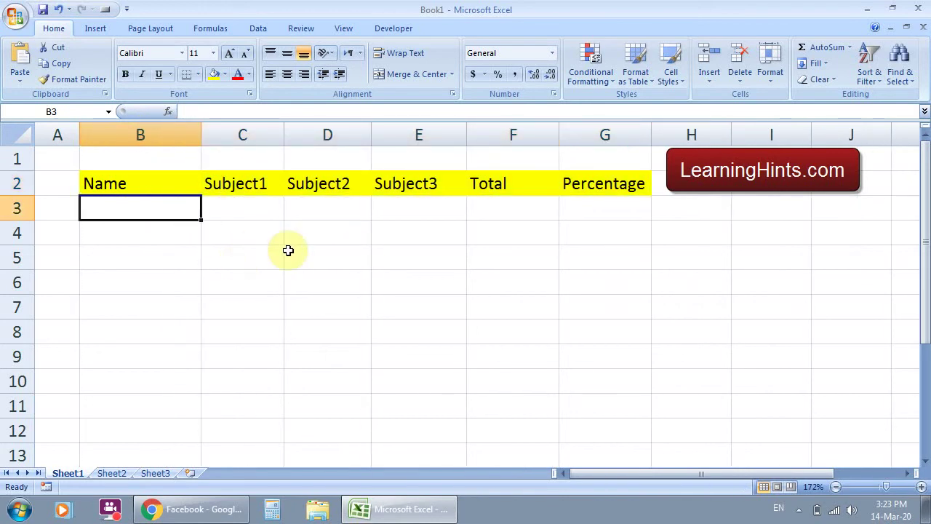
{"action": "type", "text": "Ali"}
{"action": "key", "text": "Tab"}
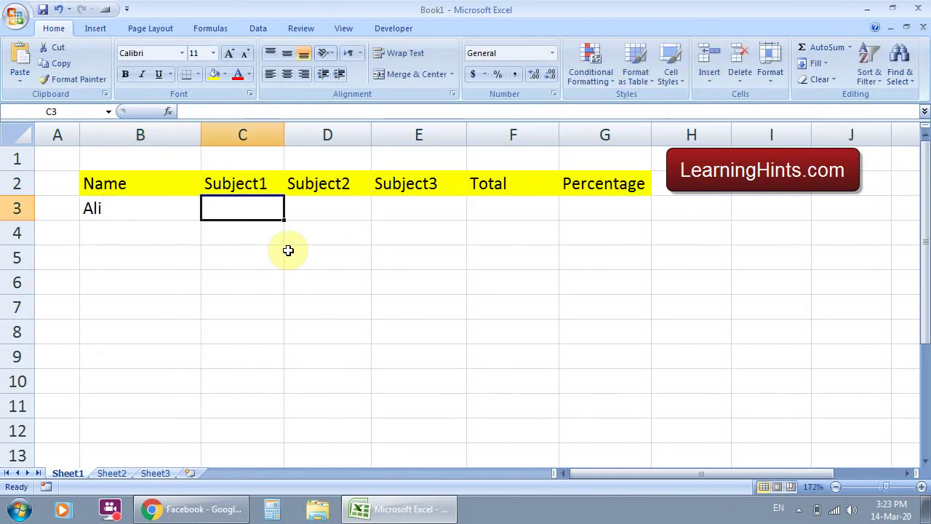
{"action": "type", "text": "50"}
{"action": "key", "text": "Tab"}
{"action": "type", "text": "60"}
{"action": "key", "text": "Tab"}
{"action": "type", "text": "70"}
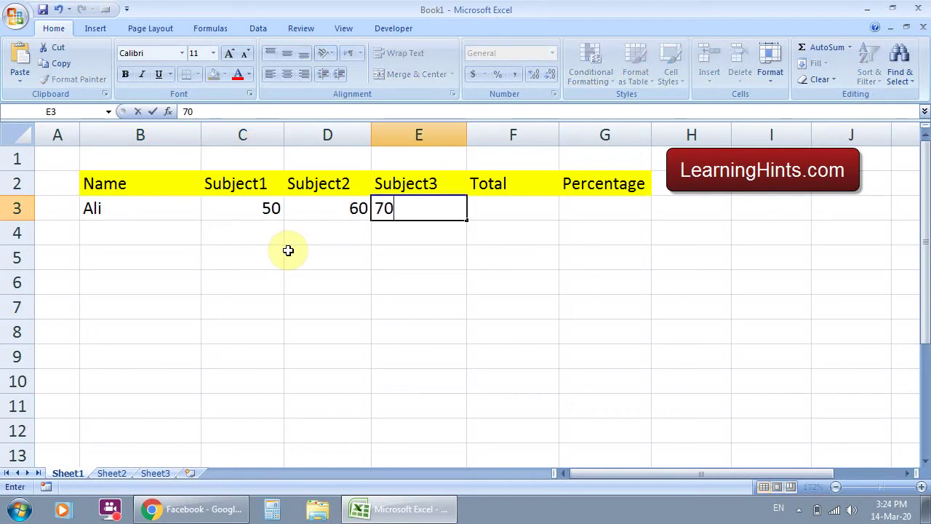
{"action": "key", "text": "Tab"}
Calculate the student's total in F3 with a SUM formula over C3:E3
{"action": "key", "text": "Left"}
{"action": "key", "text": "Left"}
{"action": "key", "text": "Left"}
{"action": "key", "text": "Right"}
{"action": "key", "text": "Right"}
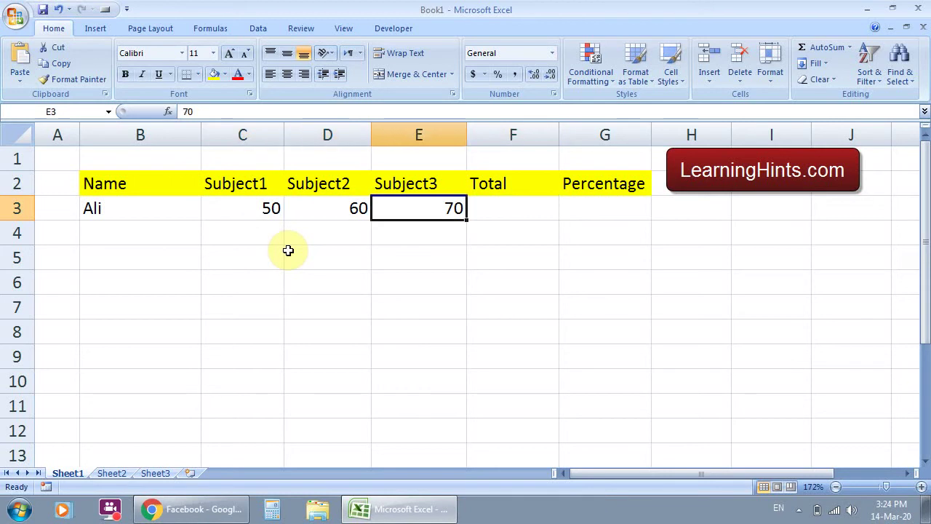
{"action": "key", "text": "Right"}
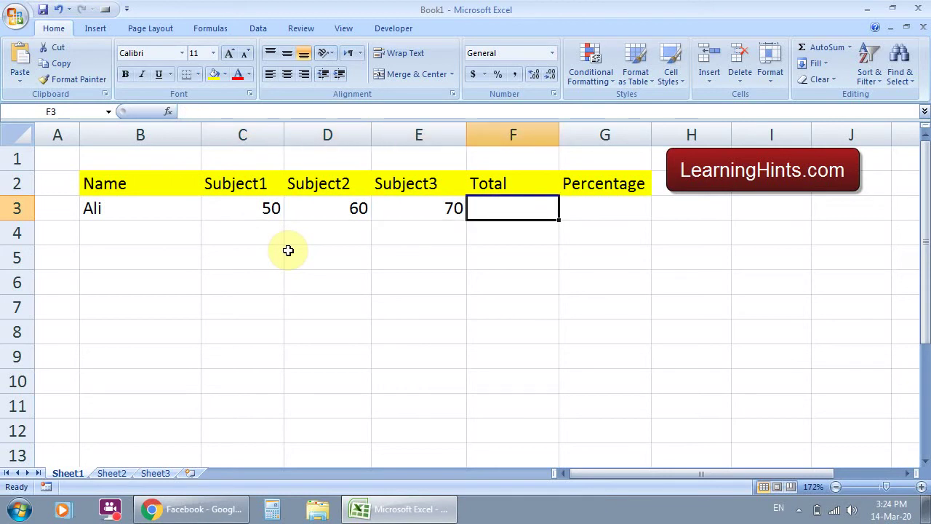
{"action": "type", "text": "=sum("}
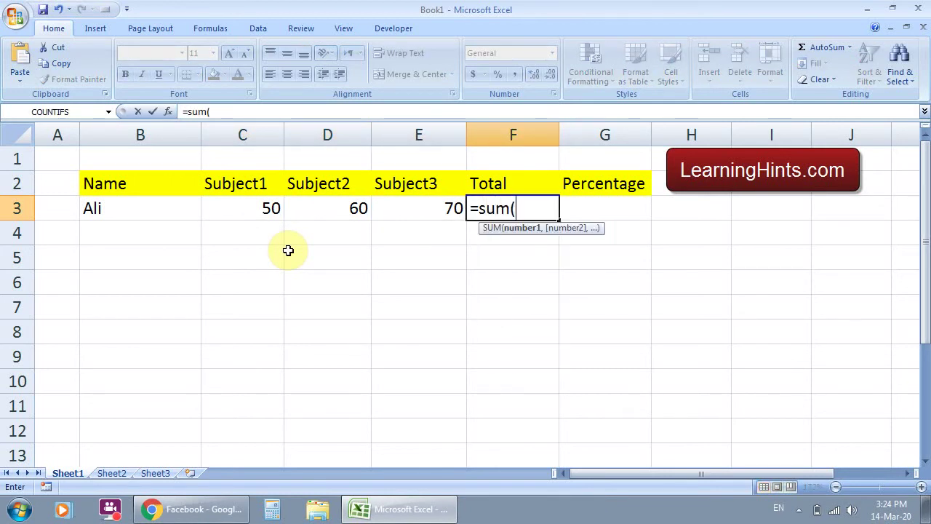
{"action": "left_click_drag", "start_coordinate": [245, 211], "coordinate": [386, 211]}
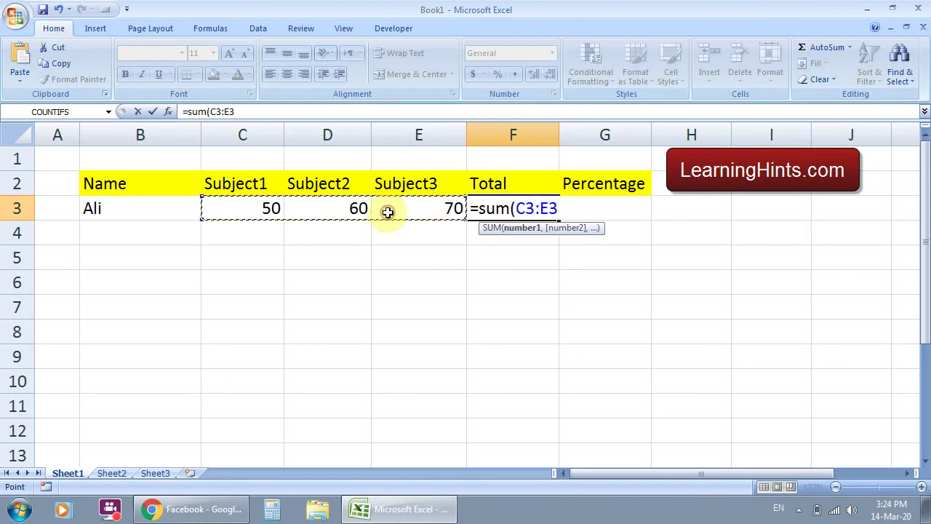
{"action": "key", "text": "Return"}
Calculate the student's percentage in G3 with the formula =F3*100/300
{"action": "key", "text": "Right"}
{"action": "key", "text": "Up"}
{"action": "type", "text": "="}
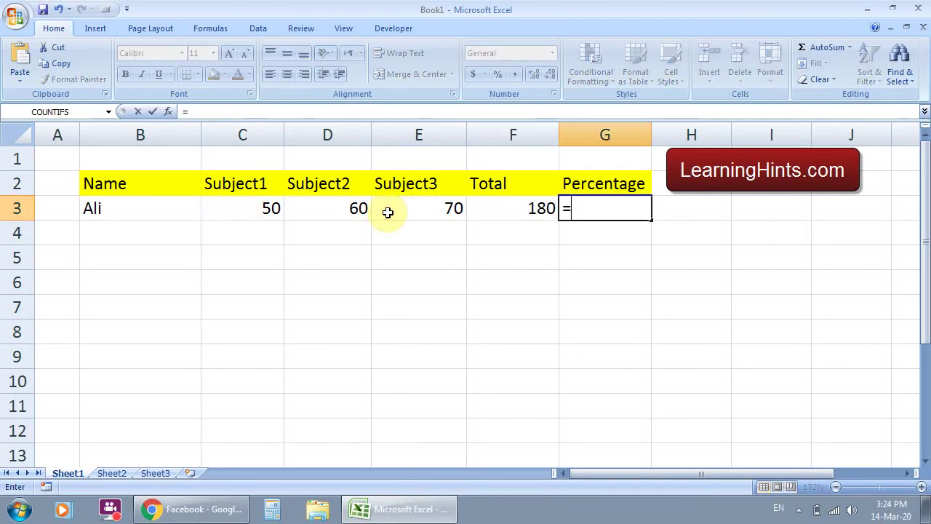
{"action": "left_click", "coordinate": [522, 209]}
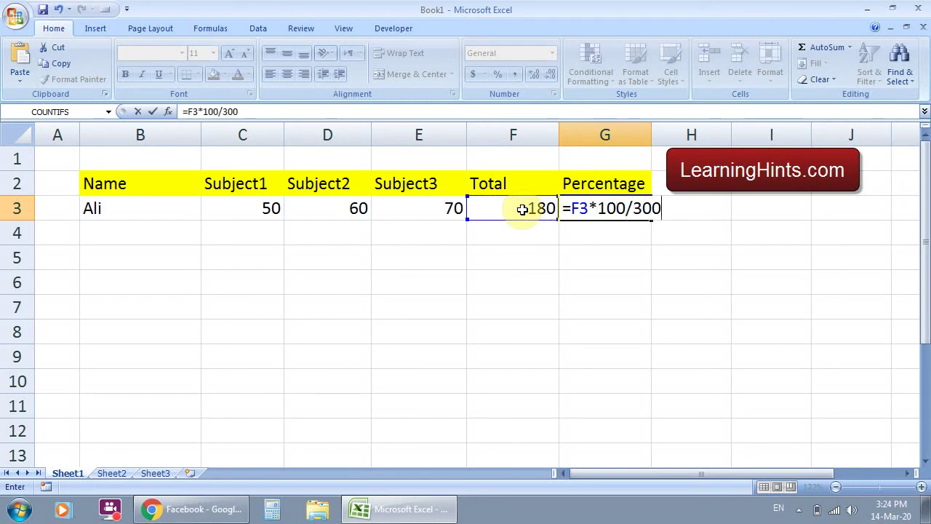
{"action": "key", "text": "Return"}
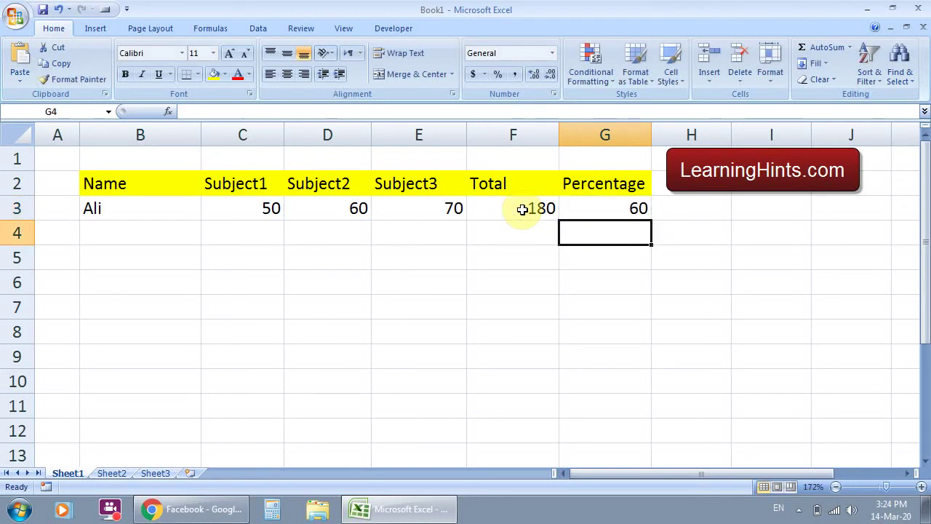
{"action": "left_click", "coordinate": [610, 210]}
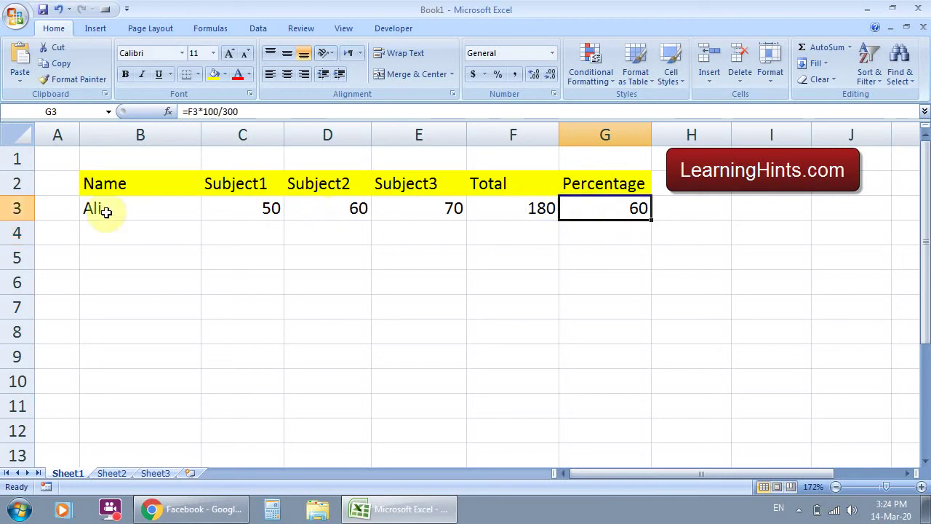
Apply all borders to the table range B2:G3
{"action": "left_click_drag", "start_coordinate": [90, 187], "coordinate": [603, 208]}
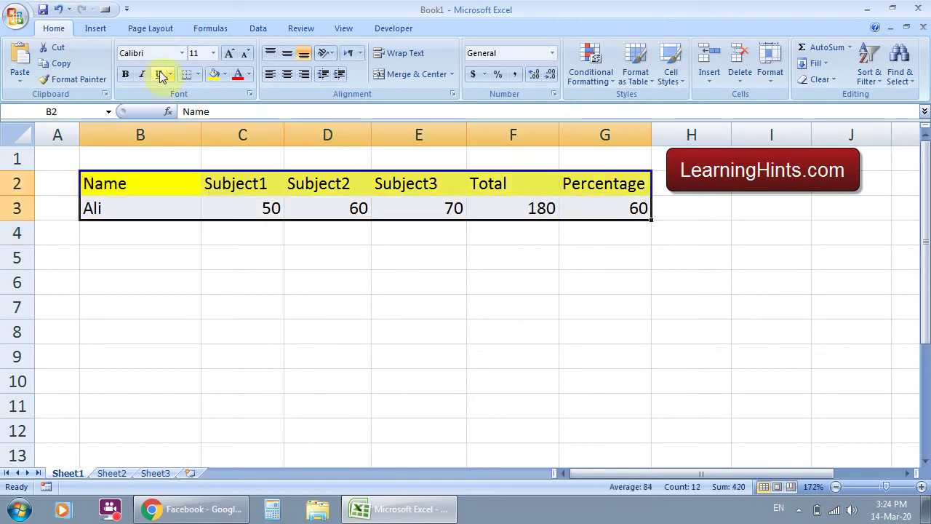
{"action": "left_click", "coordinate": [197, 74]}
{"action": "left_click", "coordinate": [207, 189]}
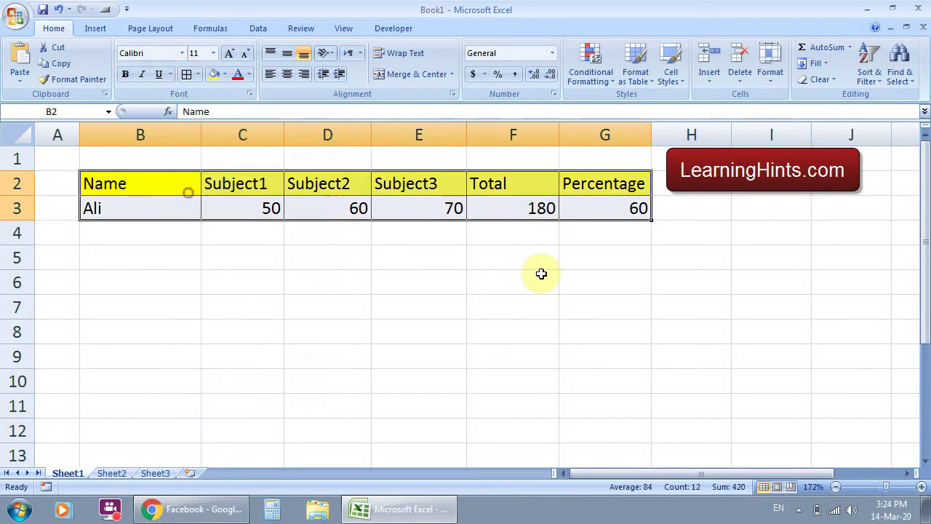
{"action": "left_click", "coordinate": [560, 280]}
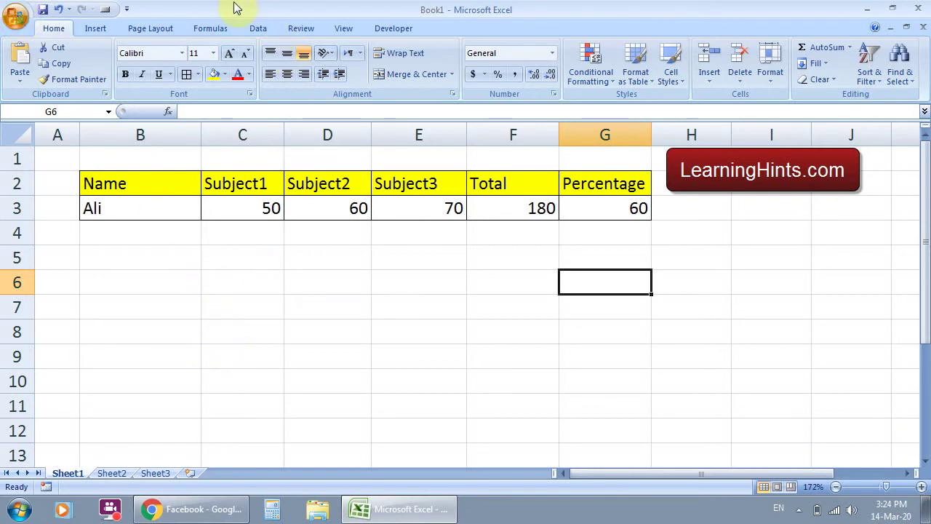
Open the Quick Access Toolbar customization and list the Commands Not in the Ribbon, moving the dialog clear of the ribbon
{"action": "right_click", "coordinate": [486, 26]}
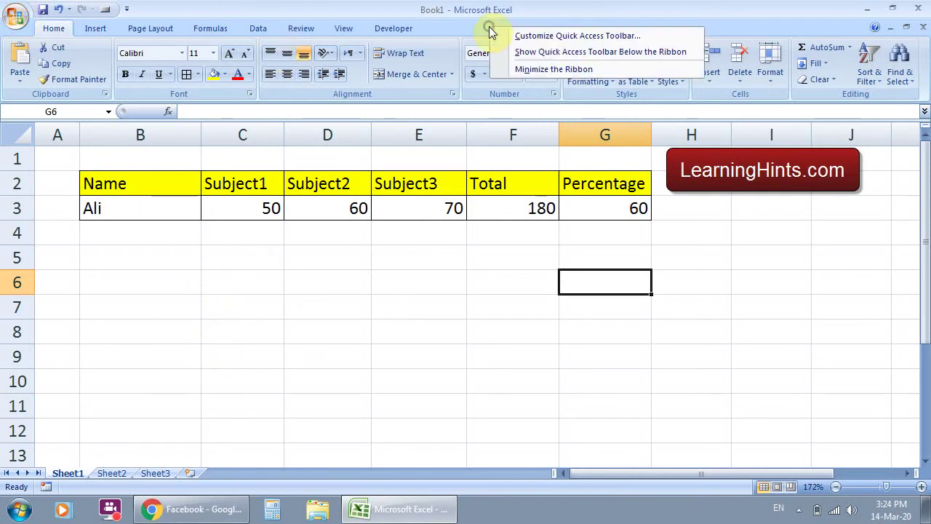
{"action": "left_click", "coordinate": [567, 40]}
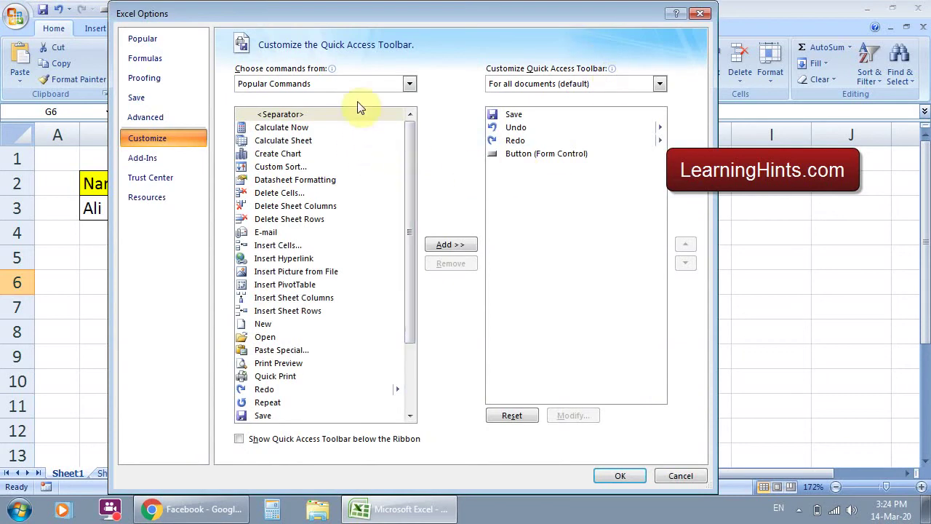
{"action": "left_click", "coordinate": [411, 85]}
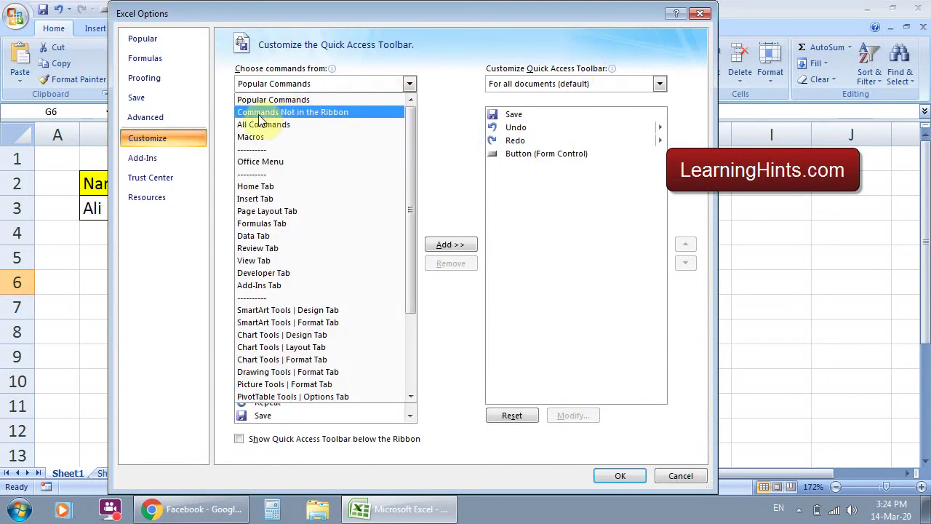
{"action": "left_click", "coordinate": [327, 113]}
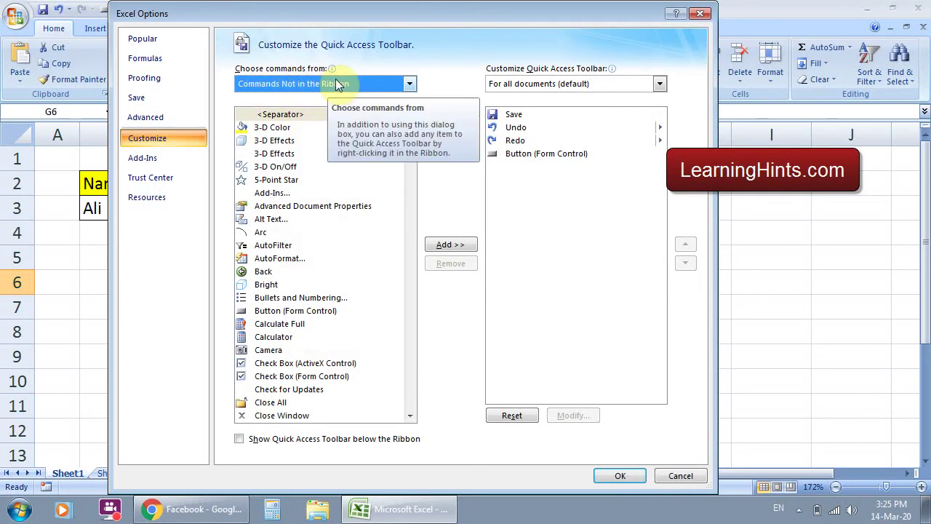
{"action": "left_click_drag", "start_coordinate": [425, 16], "coordinate": [478, 71]}
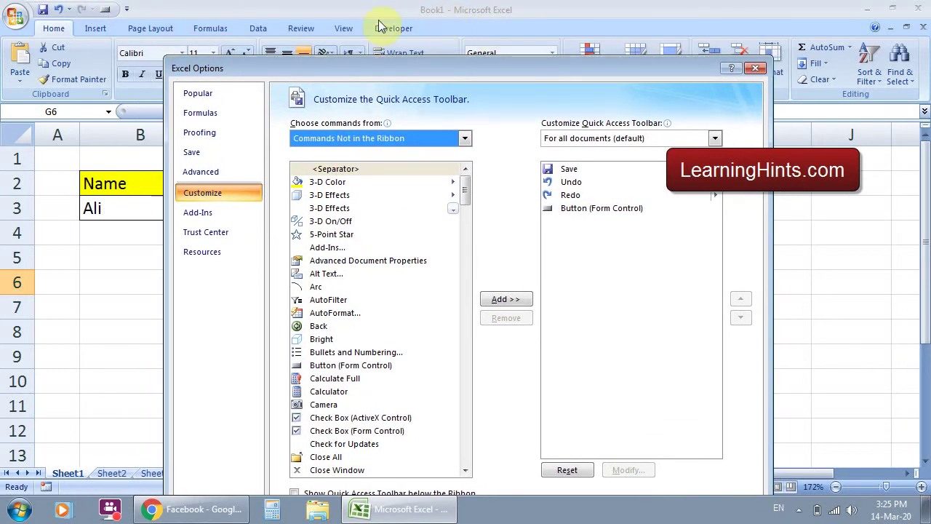
{"action": "left_click_drag", "start_coordinate": [296, 62], "coordinate": [330, 176]}
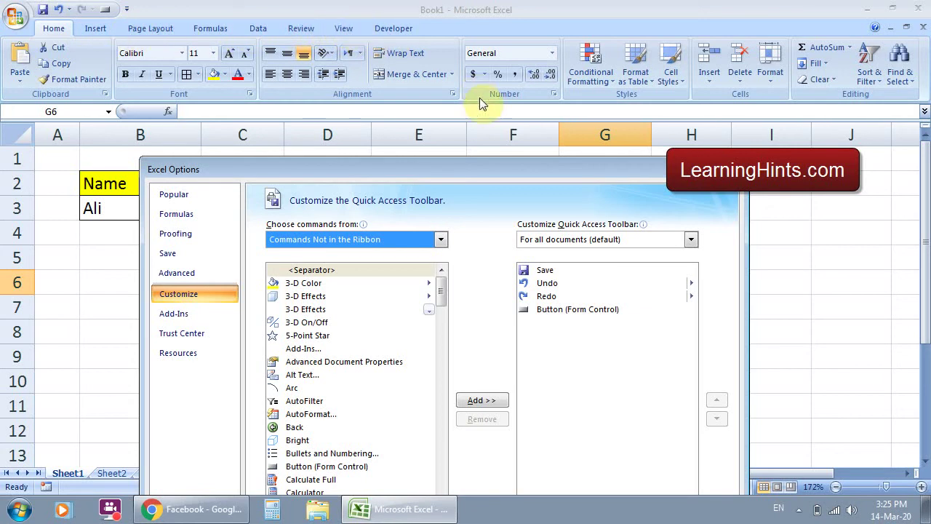
{"action": "left_click_drag", "start_coordinate": [397, 155], "coordinate": [357, 121]}
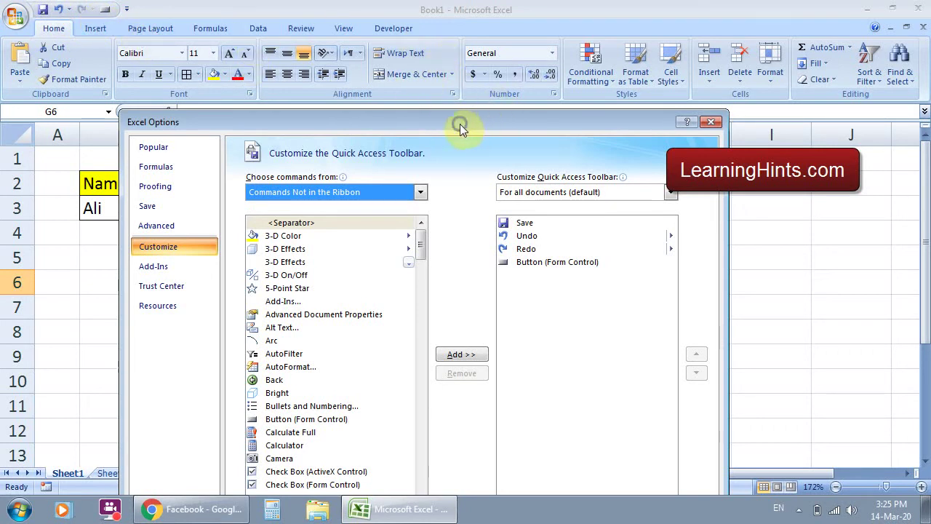
{"action": "left_click_drag", "start_coordinate": [459, 123], "coordinate": [456, 120]}
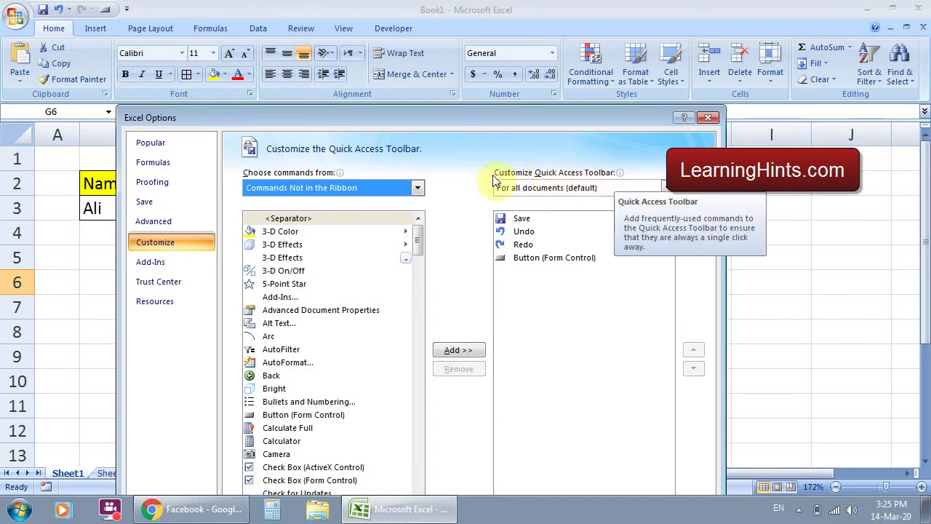
{"action": "left_click_drag", "start_coordinate": [466, 123], "coordinate": [370, 27]}
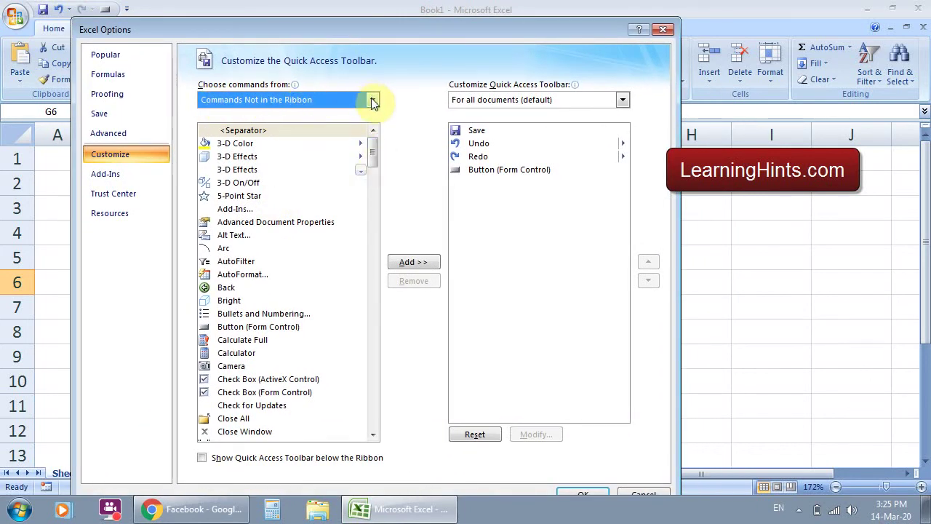
{"action": "mouse_move", "coordinate": [371, 152]}
{"action": "left_mouse_down"}
{"action": "mouse_move", "coordinate": [373, 286]}
{"action": "mouse_move", "coordinate": [373, 198]}
{"action": "mouse_move", "coordinate": [372, 231]}
{"action": "left_mouse_up"}
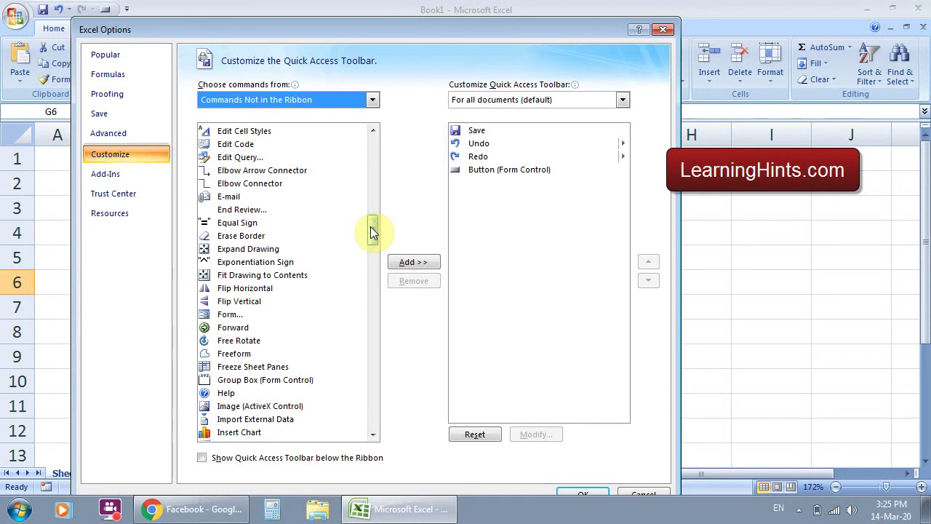
{"action": "left_click", "coordinate": [232, 314]}
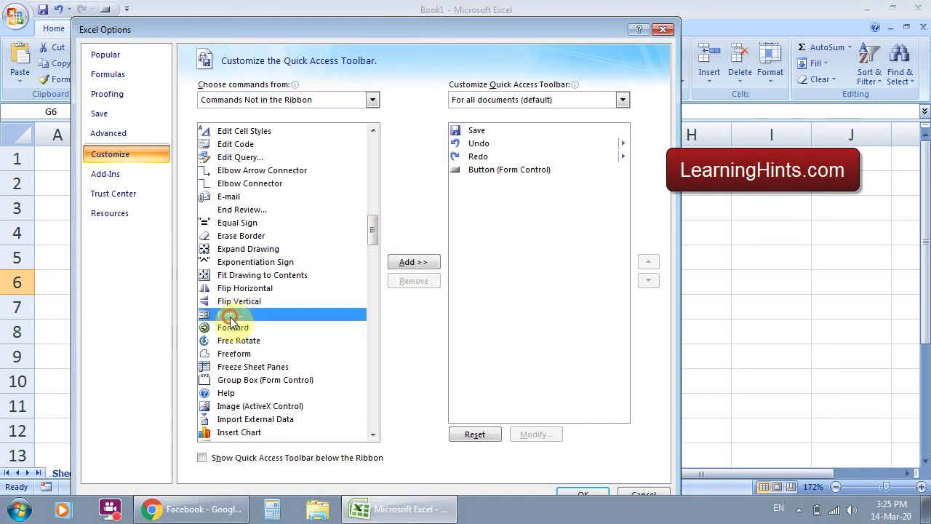
{"action": "left_click", "coordinate": [414, 262]}
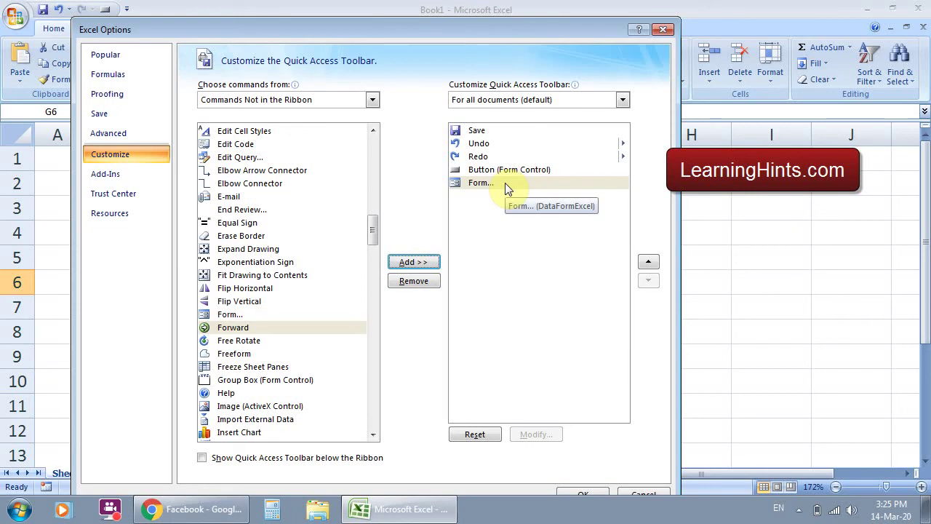
{"action": "left_click", "coordinate": [662, 30]}
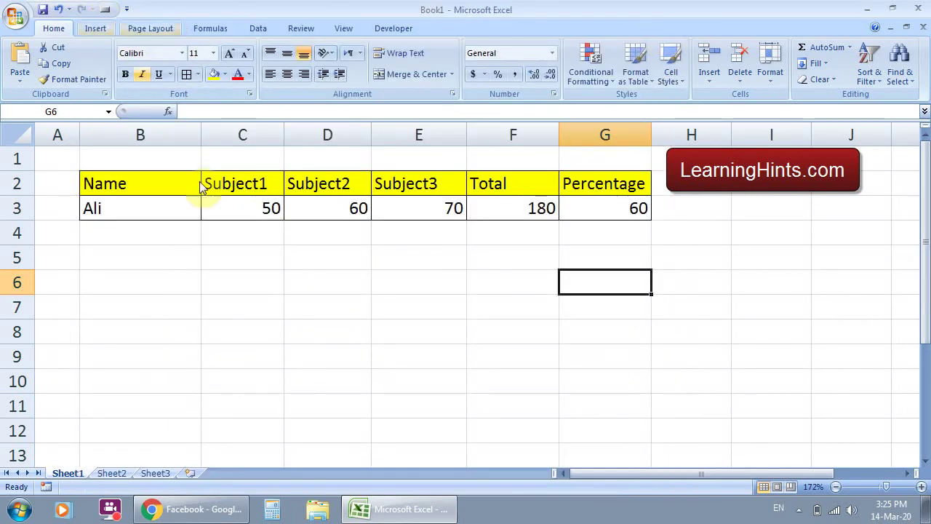
Select the table's header cells B2:G2
{"action": "left_click", "coordinate": [230, 257]}
{"action": "left_click", "coordinate": [161, 184]}
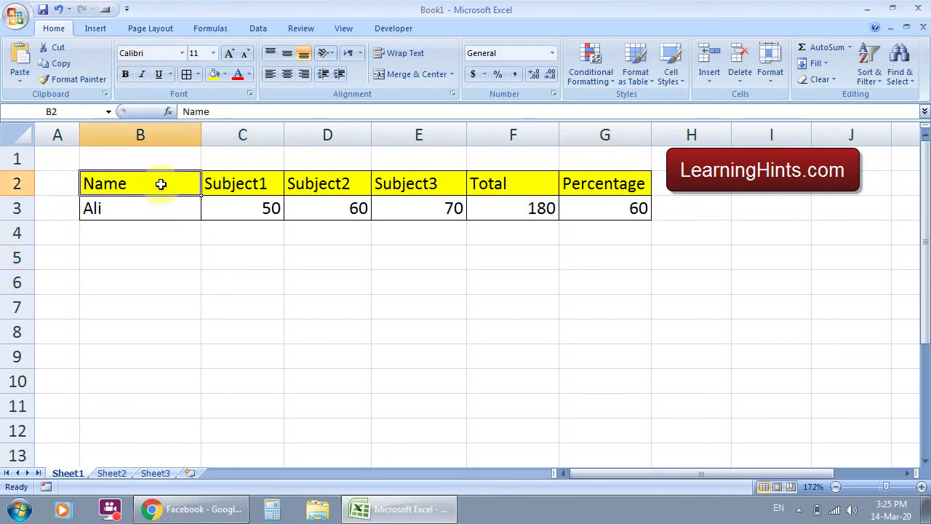
{"action": "key", "text": "shift+Right"}
{"action": "key", "text": "shift+Right"}
{"action": "key", "text": "shift+Right"}
{"action": "key", "text": "shift+Right"}
{"action": "key", "text": "shift+Right"}
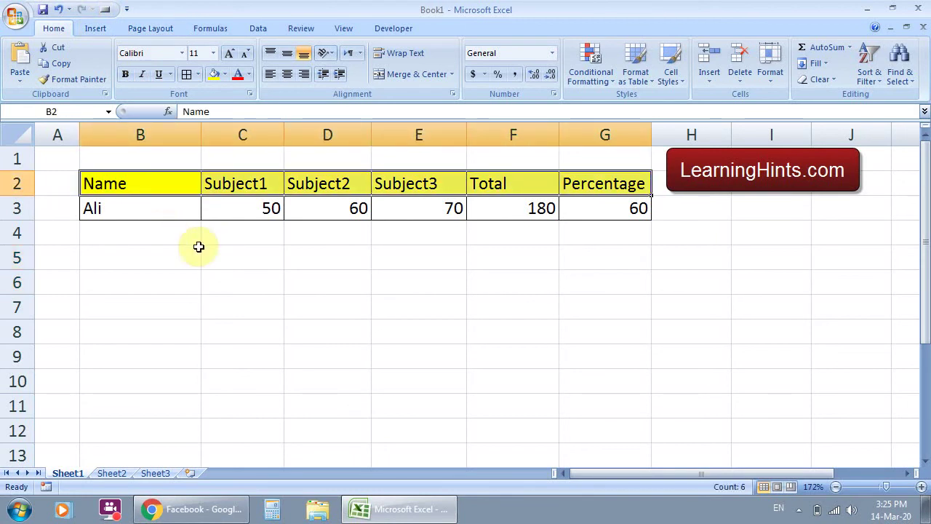
{"action": "left_click", "coordinate": [169, 251]}
{"action": "left_click_drag", "start_coordinate": [147, 184], "coordinate": [623, 187]}
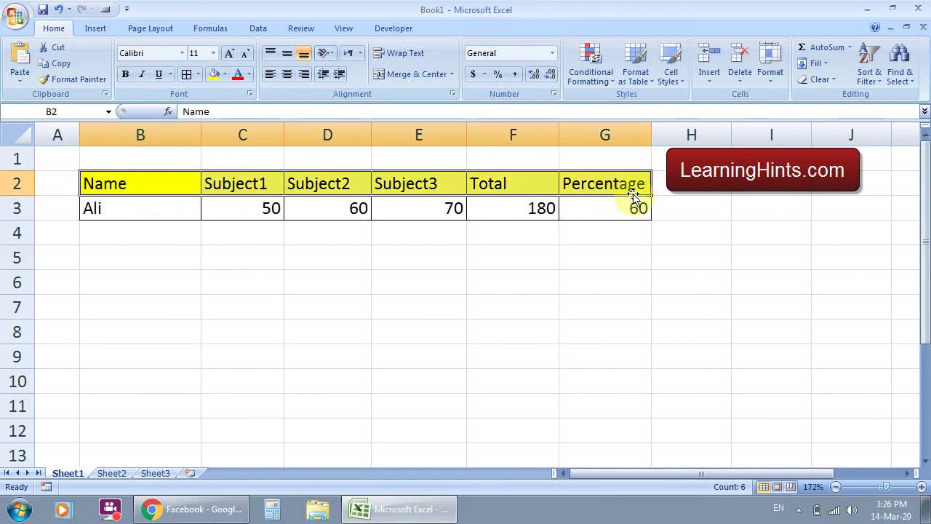
Add the Form... command from Commands Not in the Ribbon to the Quick Access Toolbar for all documents
{"action": "left_click", "coordinate": [121, 10]}
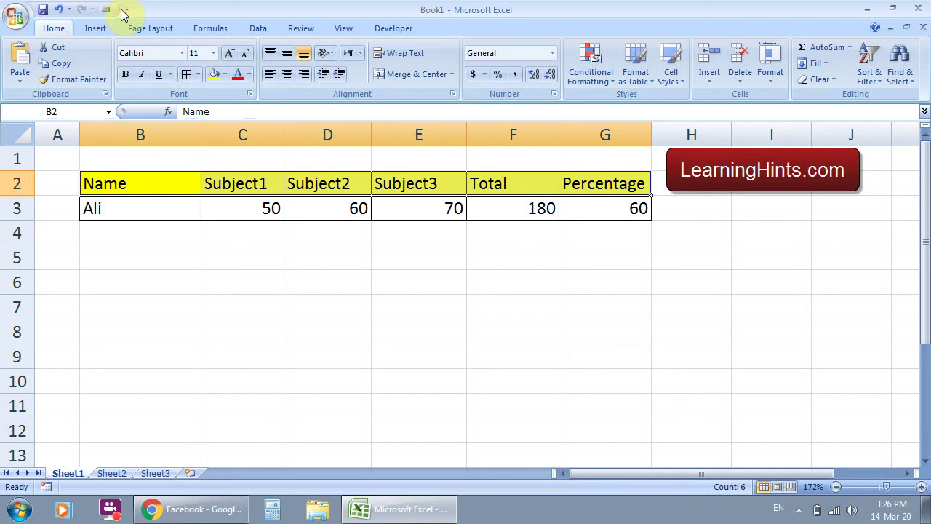
{"action": "left_click", "coordinate": [125, 10]}
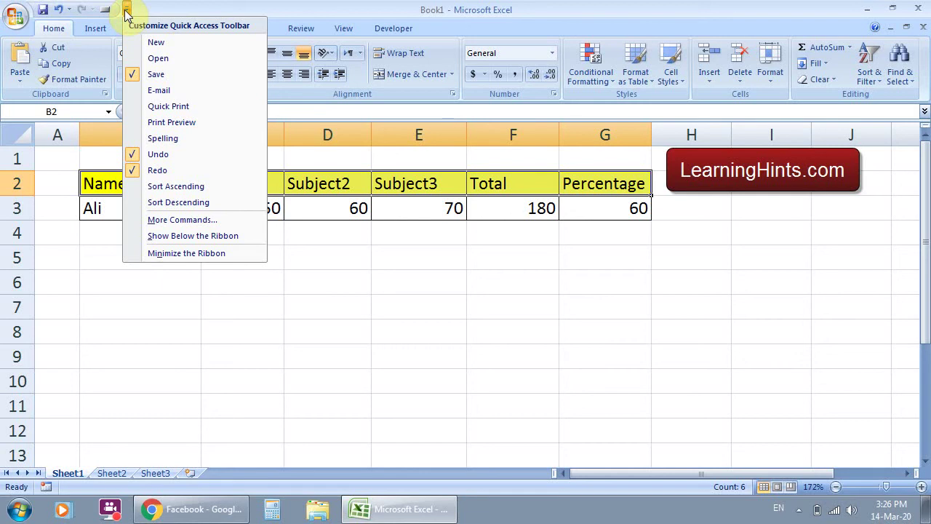
{"action": "right_click", "coordinate": [176, 9]}
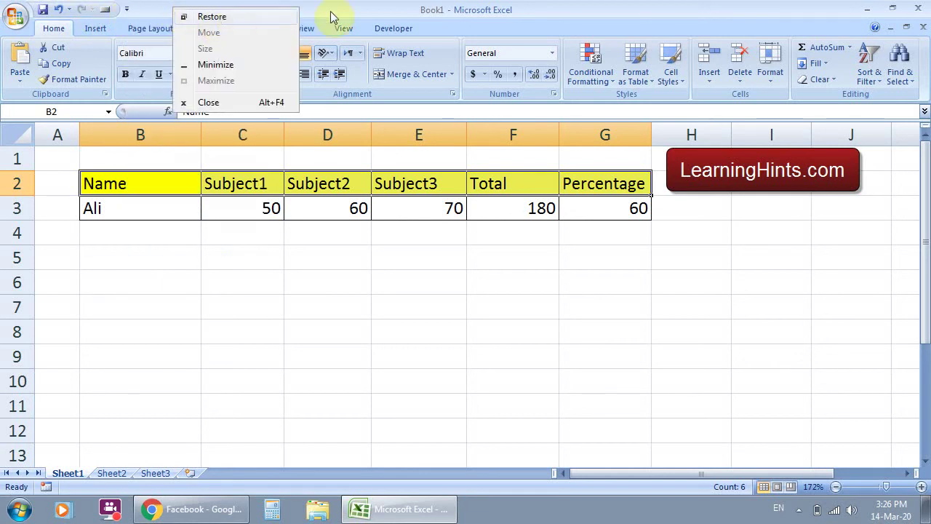
{"action": "right_click", "coordinate": [443, 28]}
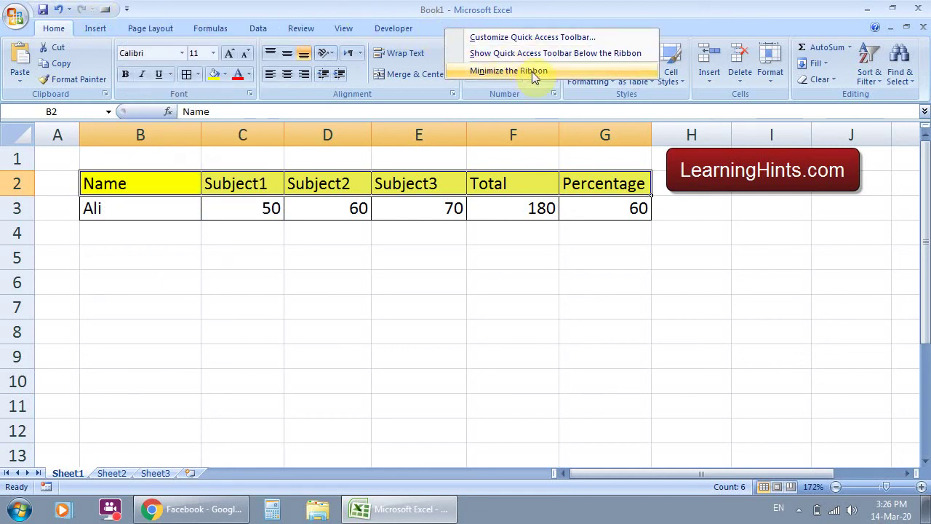
{"action": "left_click", "coordinate": [495, 38]}
{"action": "left_click", "coordinate": [309, 83]}
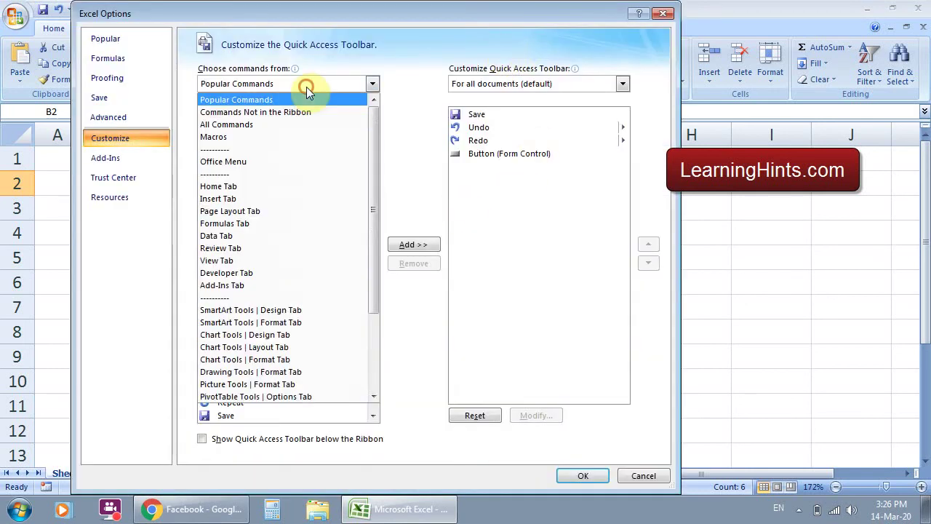
{"action": "left_click", "coordinate": [260, 113]}
{"action": "left_click_drag", "start_coordinate": [372, 142], "coordinate": [374, 227]}
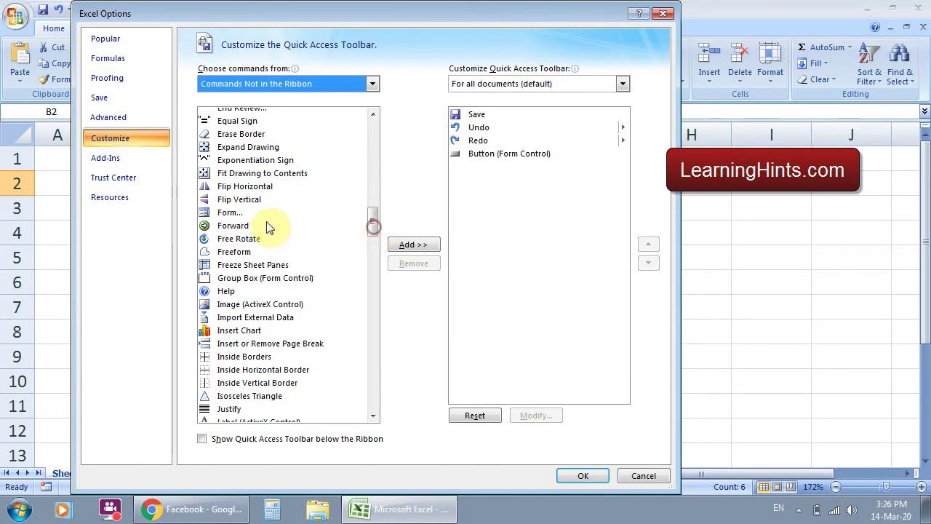
{"action": "left_click", "coordinate": [233, 212]}
{"action": "left_click", "coordinate": [428, 248]}
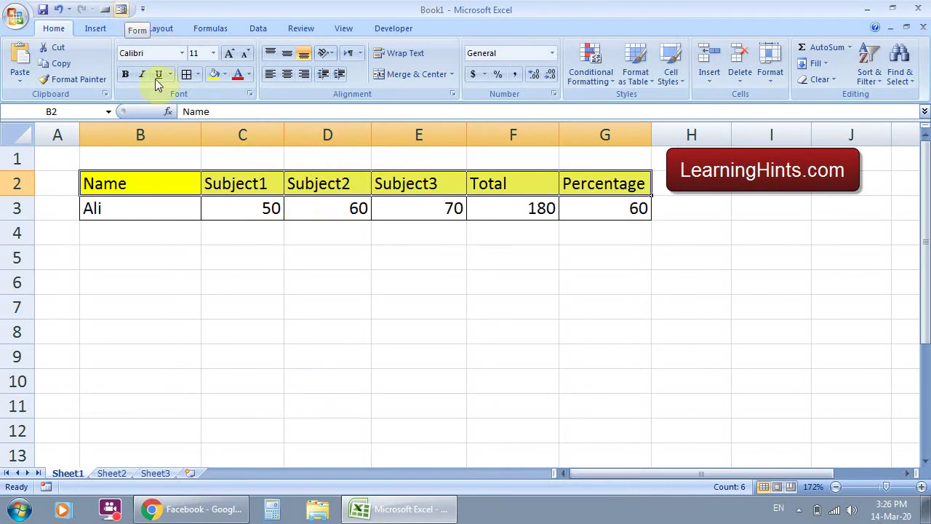
Open the data entry form for the header range B2:G2 and move it off the ribbon
{"action": "left_click", "coordinate": [205, 253]}
{"action": "left_click_drag", "start_coordinate": [160, 183], "coordinate": [599, 183]}
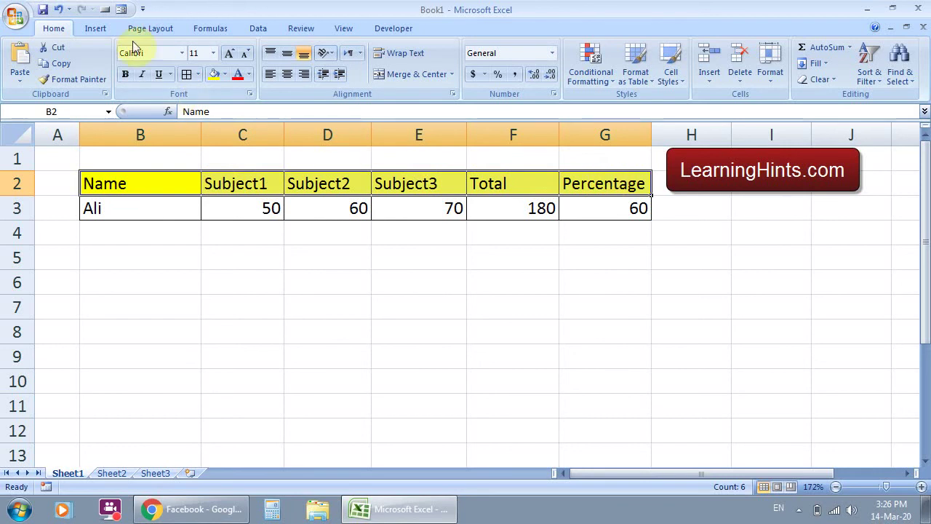
{"action": "left_click", "coordinate": [121, 9]}
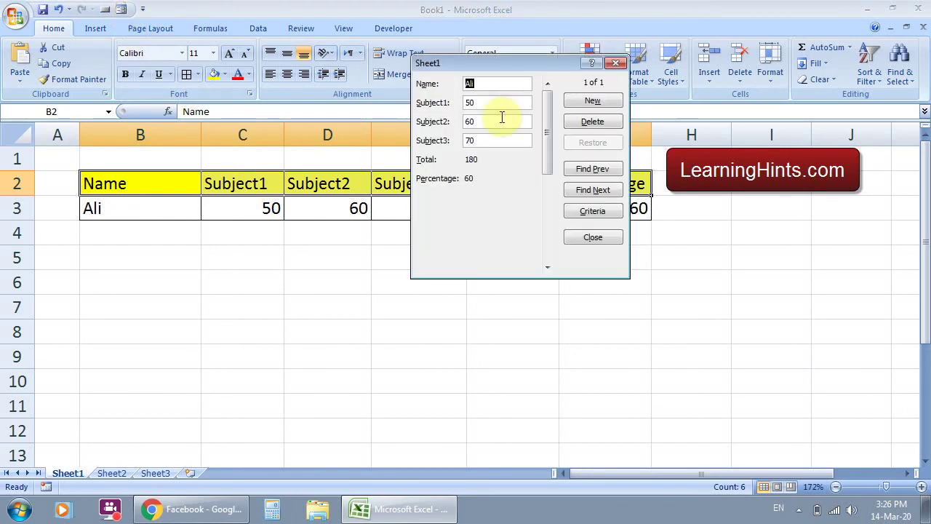
{"action": "left_click_drag", "start_coordinate": [507, 73], "coordinate": [520, 222]}
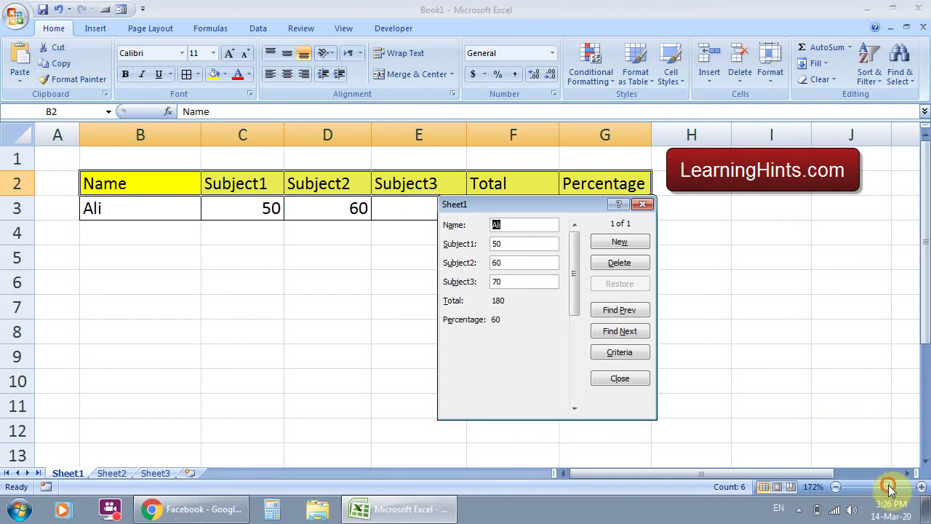
Add a new record through the data form with the student's name and marks 65, 78 and 67 for Subject1 to Subject3
{"action": "left_click", "coordinate": [618, 245]}
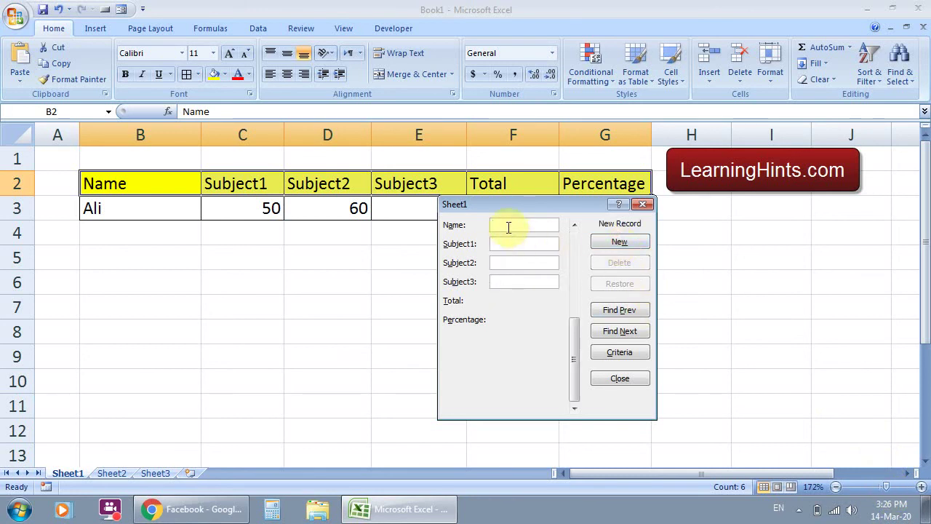
{"action": "type", "text": "Saleem"}
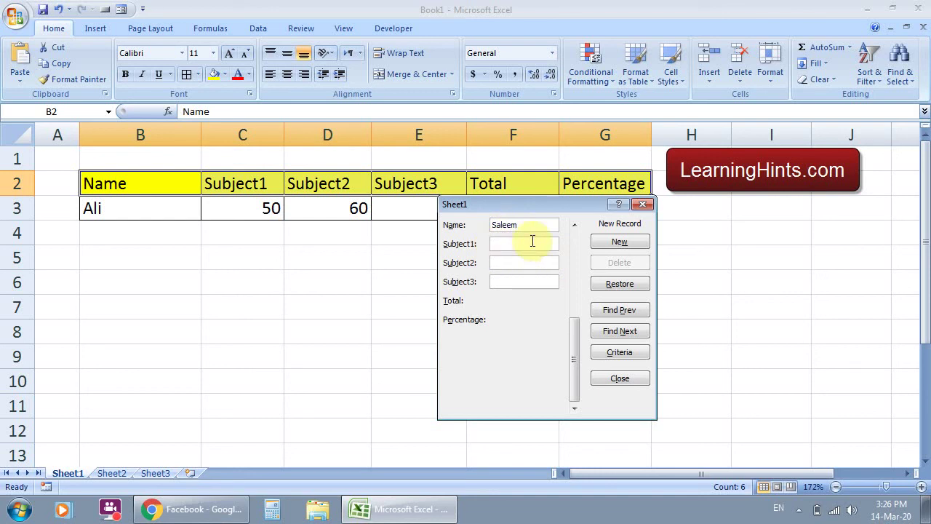
{"action": "type", "text": "65"}
{"action": "type", "text": "78"}
{"action": "type", "text": "67"}
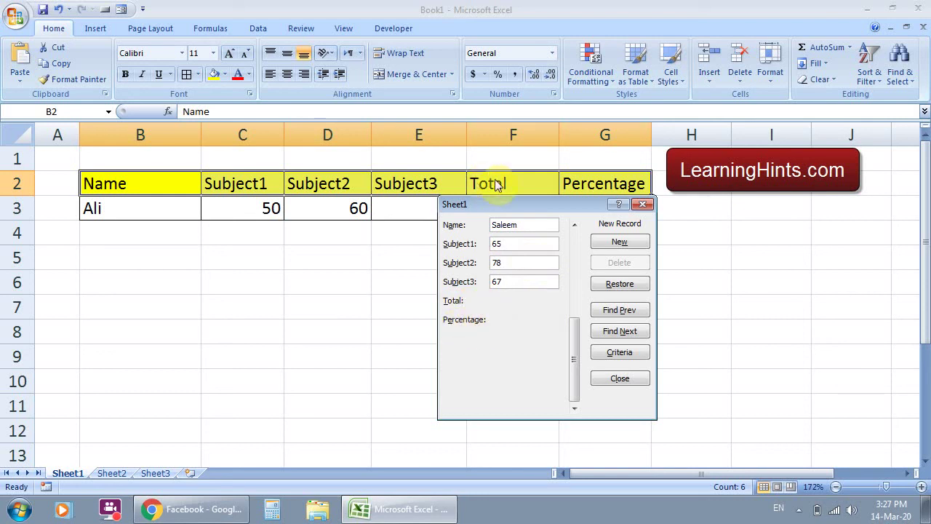
{"action": "left_click_drag", "start_coordinate": [513, 201], "coordinate": [735, 150]}
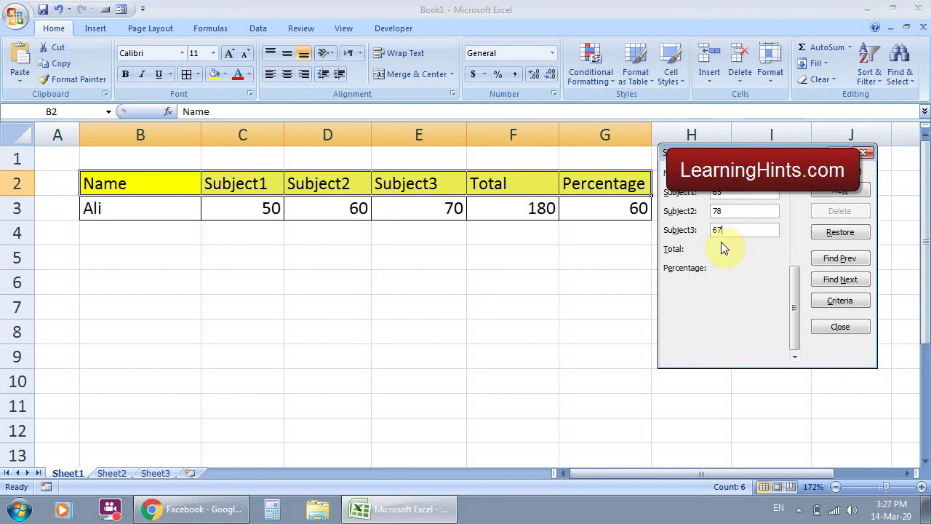
{"action": "key", "text": "Return"}
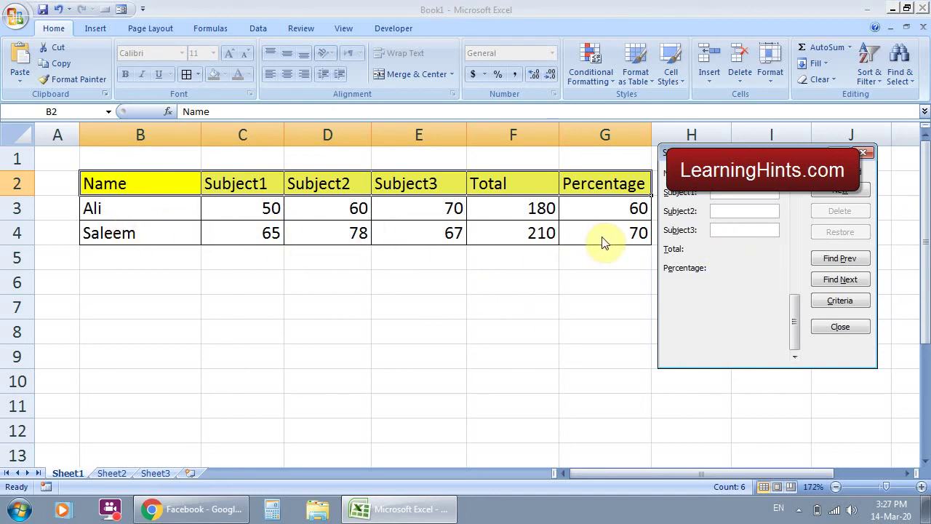
Add another student record with the student's name and marks 45, 67 and 54, and close the data form
{"action": "type", "text": "A"}
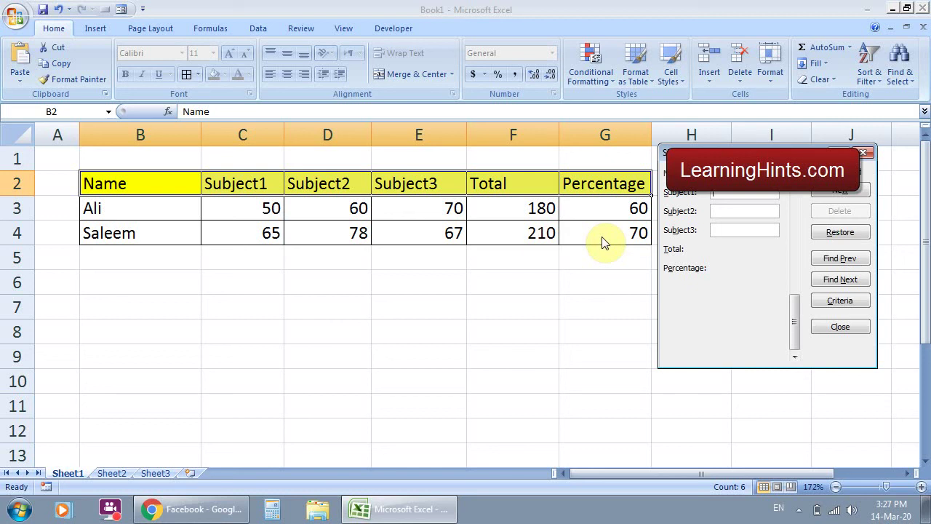
{"action": "type", "text": "54"}
{"action": "key", "text": "Return"}
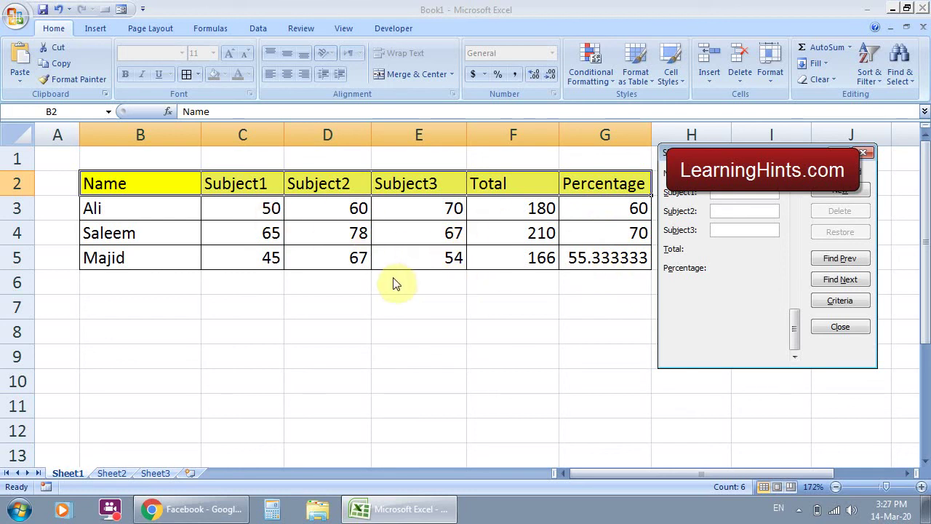
{"action": "left_click", "coordinate": [844, 326]}
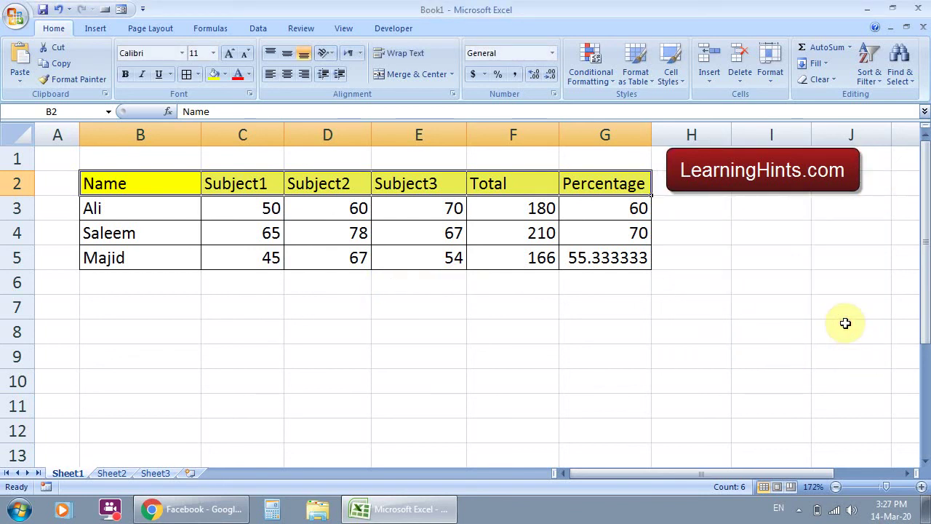